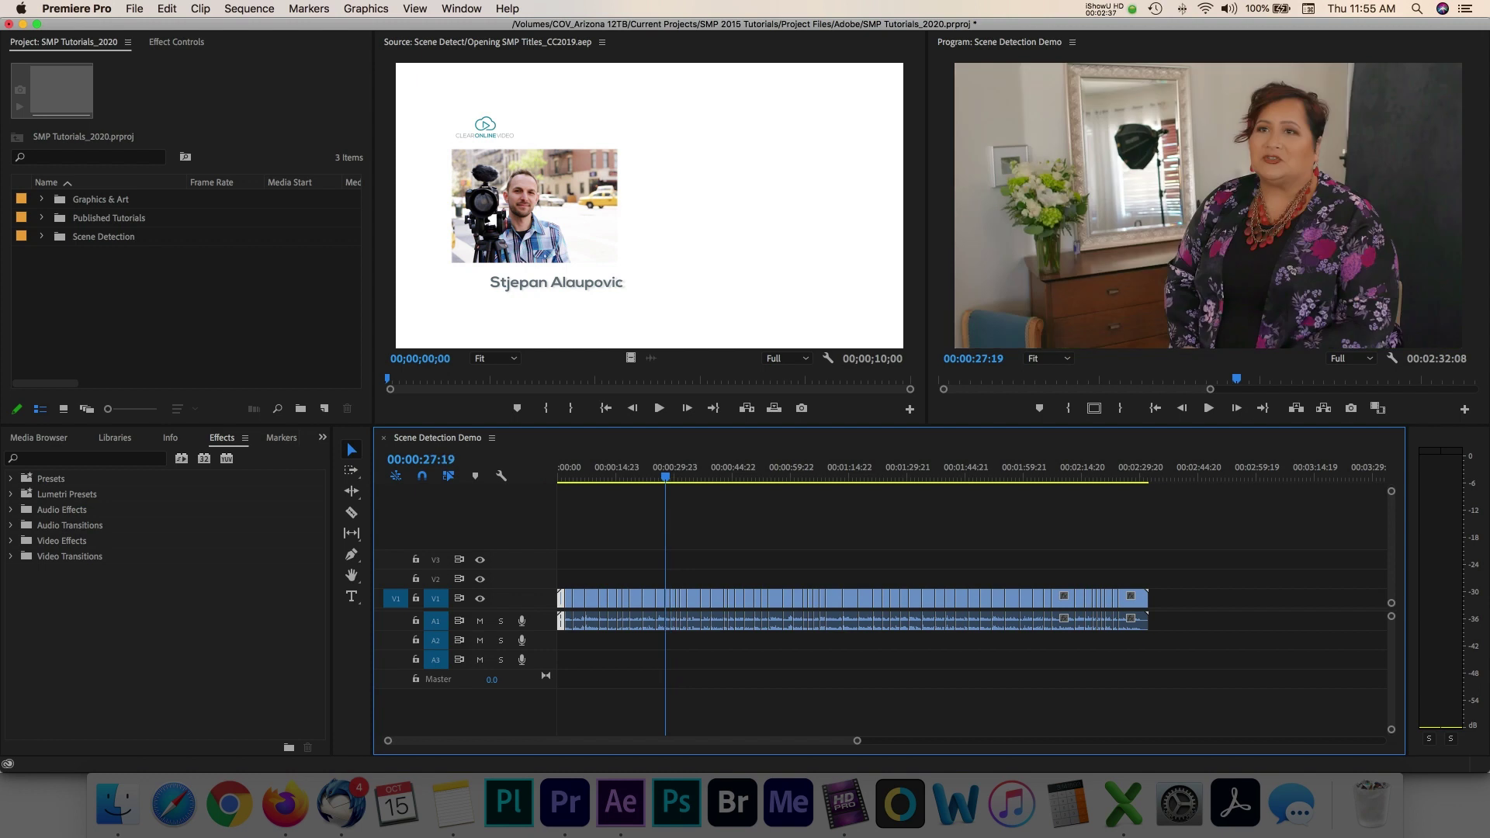
Zoom into the timeline and step back through four edit points of the split promo
{"action": "key", "text": "equal"}
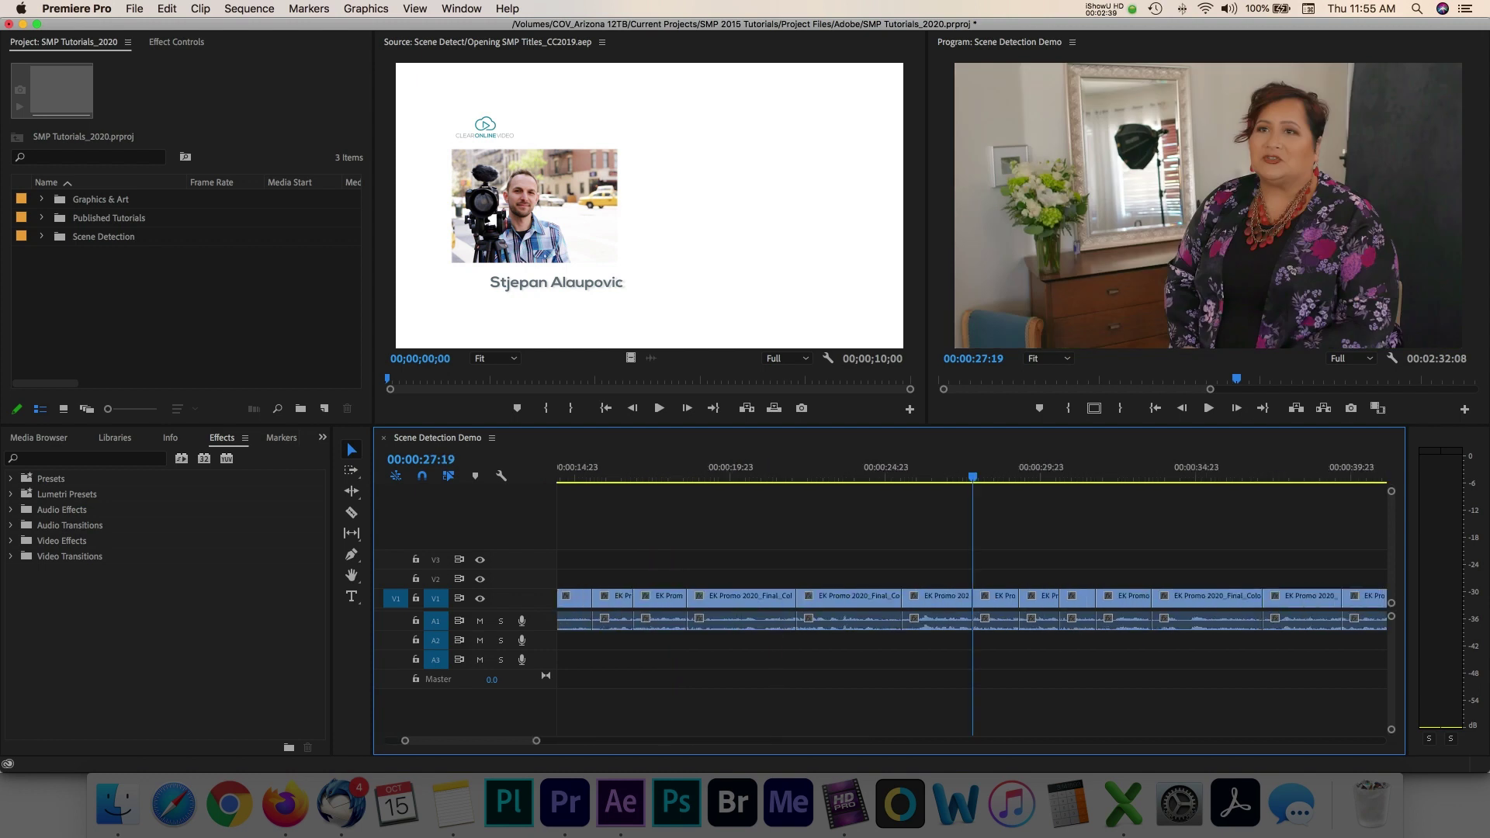
{"action": "key", "text": "Up"}
{"action": "key", "text": "Up"}
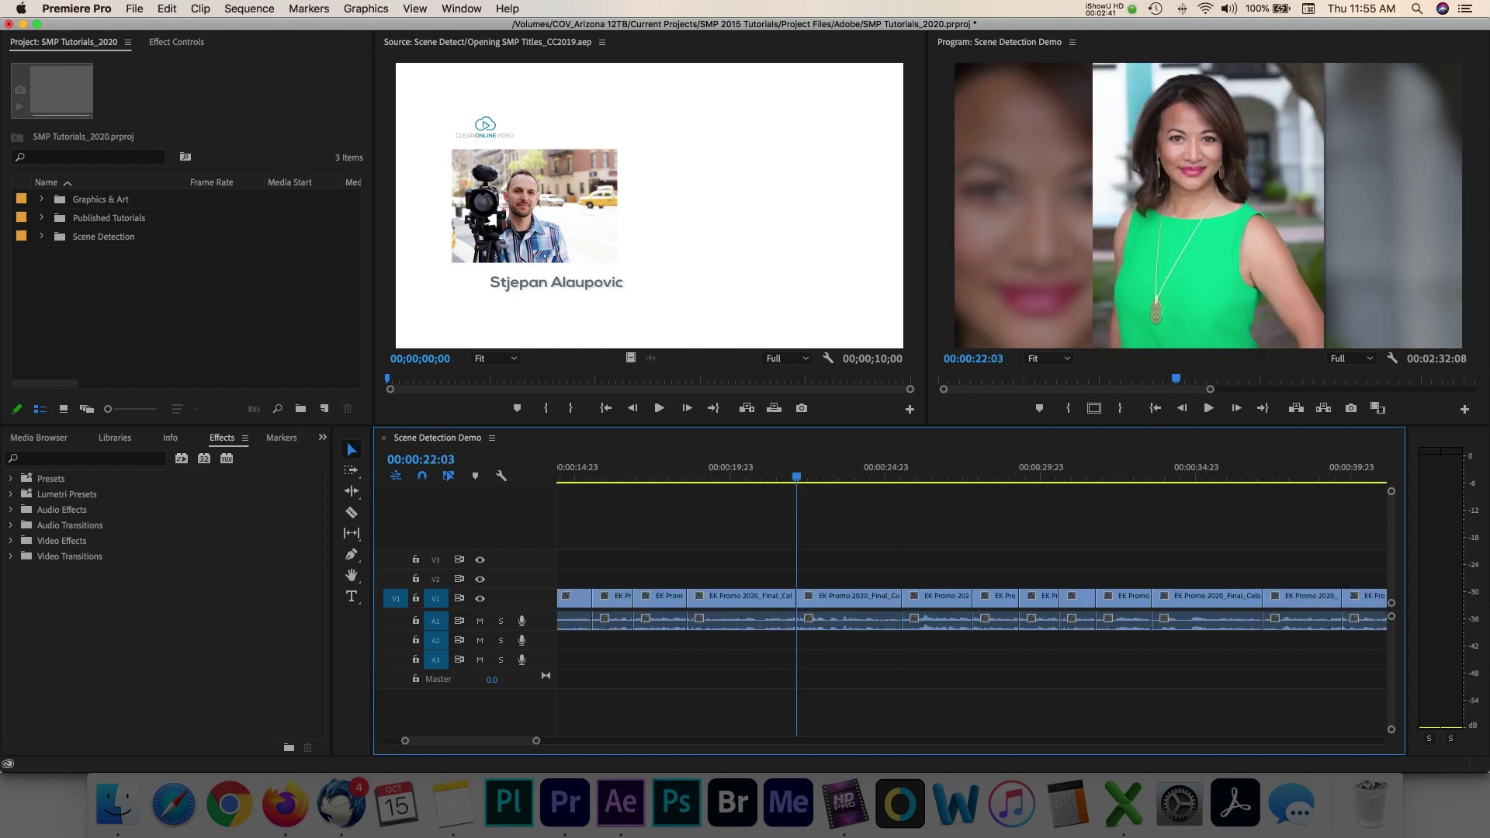
{"action": "key", "text": "Up"}
{"action": "key", "text": "Up"}
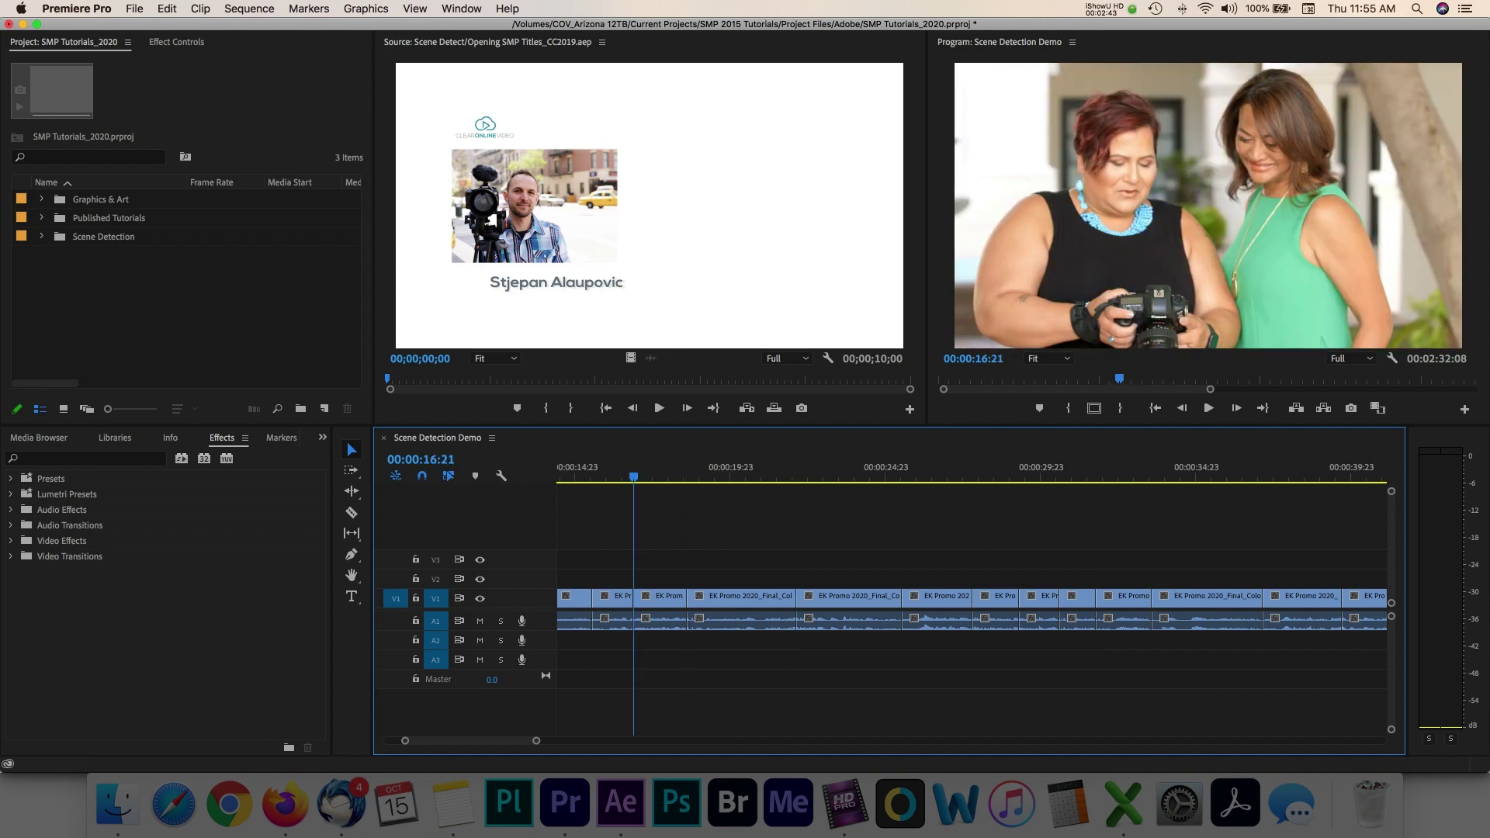
{"action": "key", "text": "Up"}
{"action": "key", "text": "Up"}
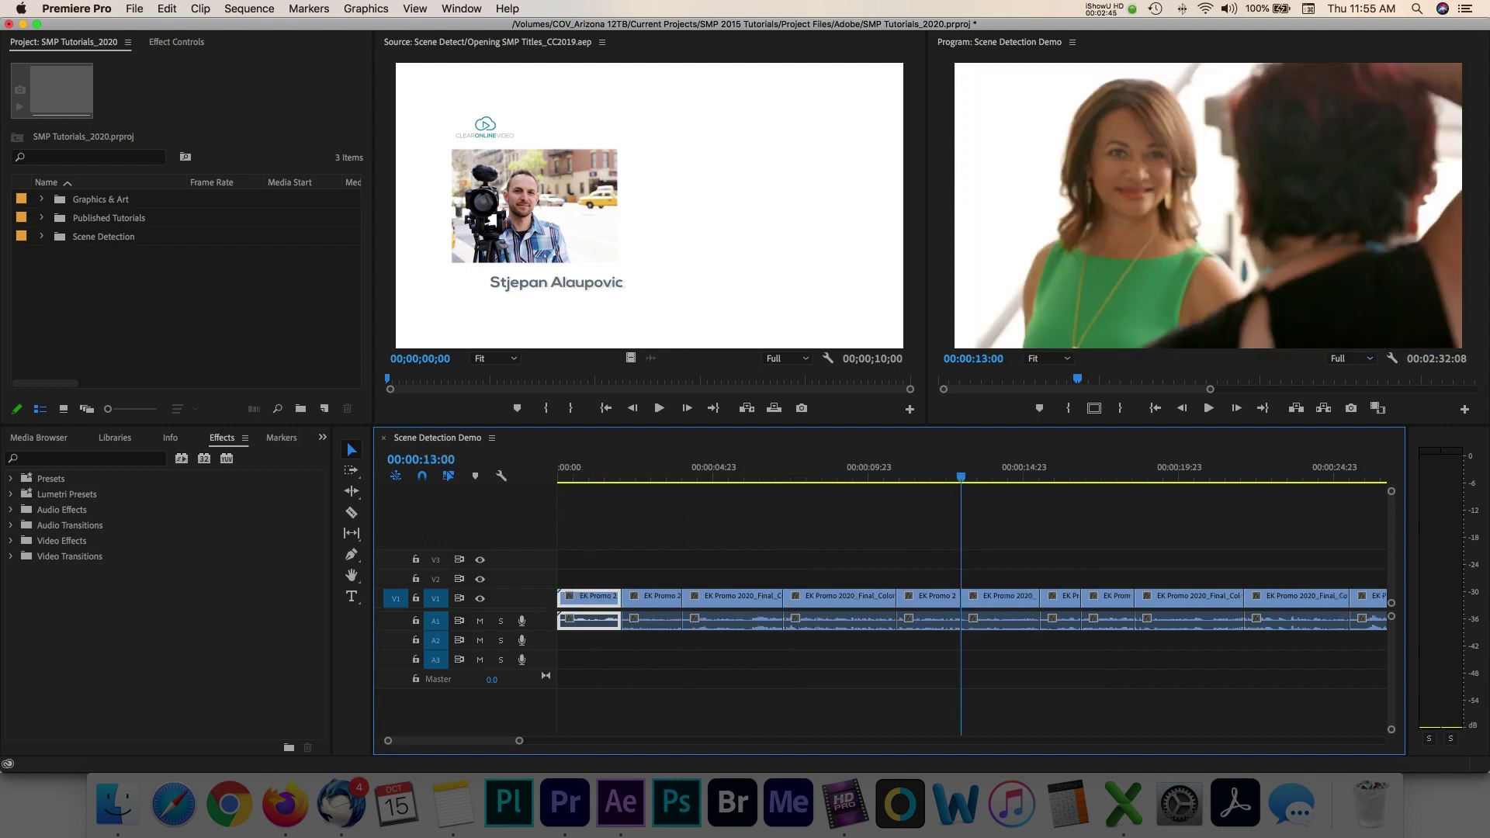
{"action": "key", "text": "Up"}
{"action": "key", "text": "Up"}
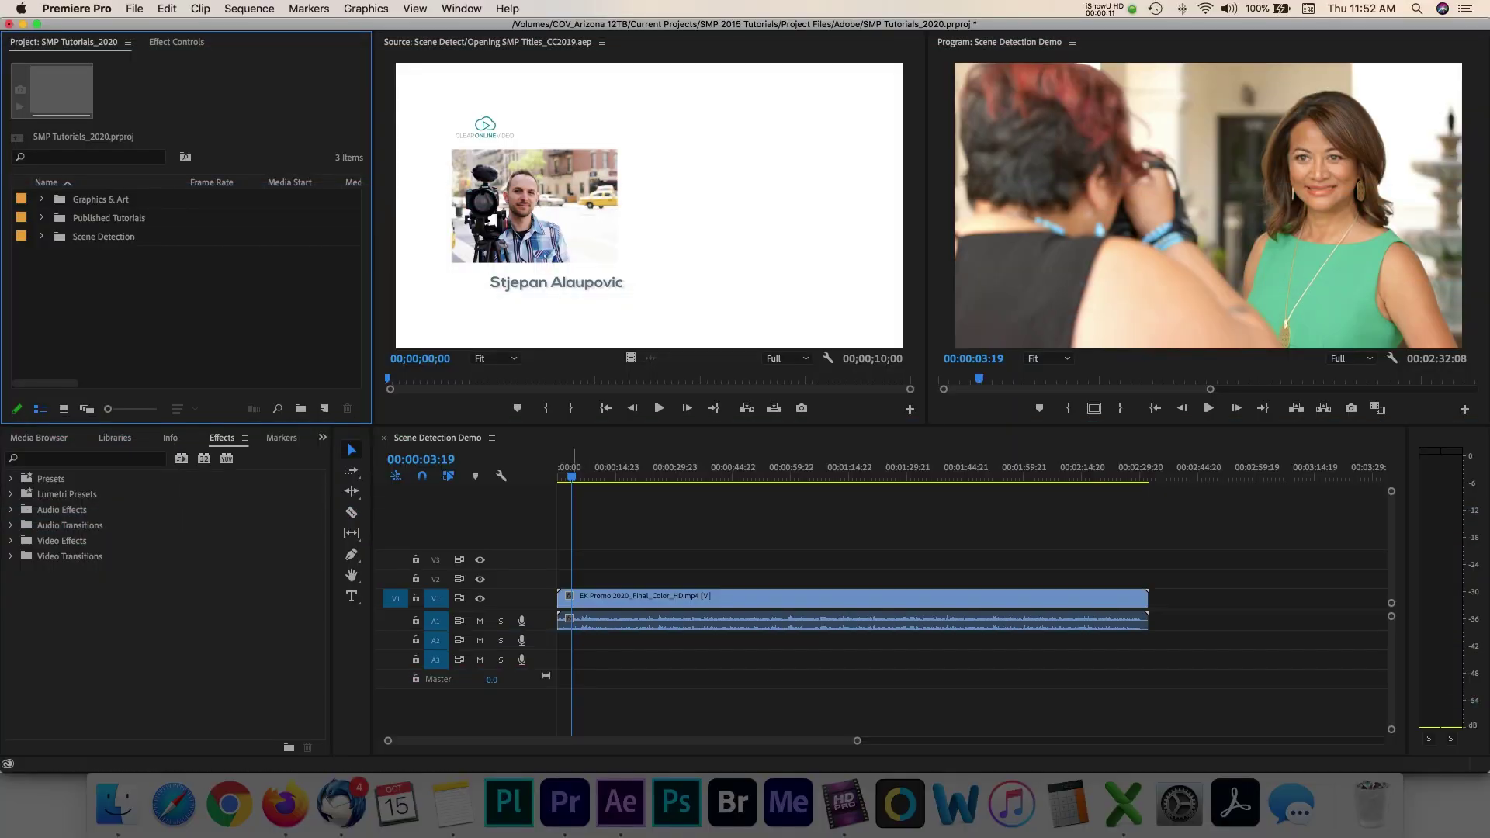
{"action": "key", "text": "l"}
{"action": "key", "text": "l"}
{"action": "key", "text": "l"}
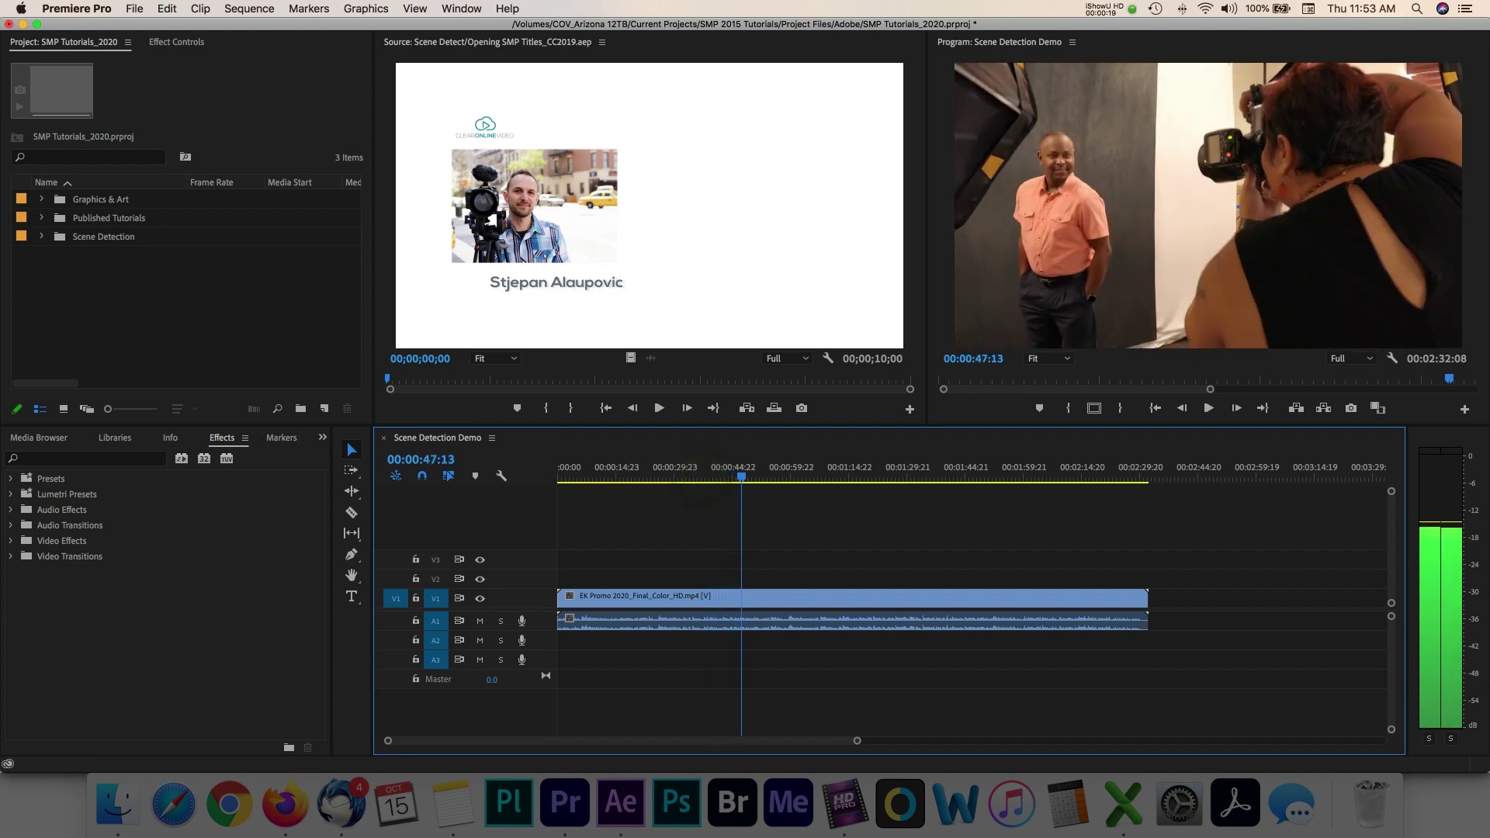
{"action": "key", "text": "j"}
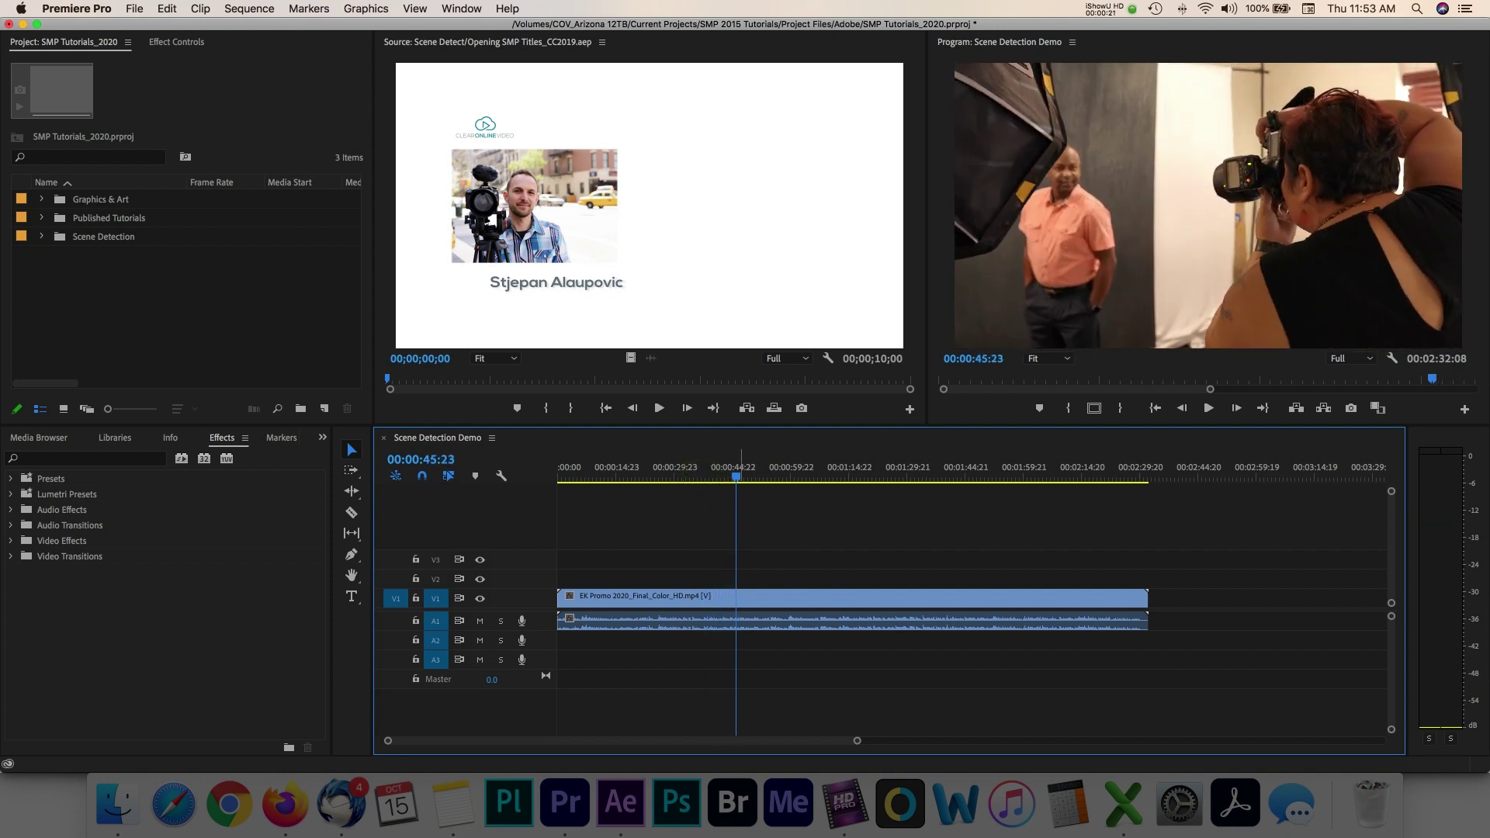
Open Scene Edit Detection from the context menu of the promo clip on V1
{"action": "right_click", "coordinate": [714, 596]}
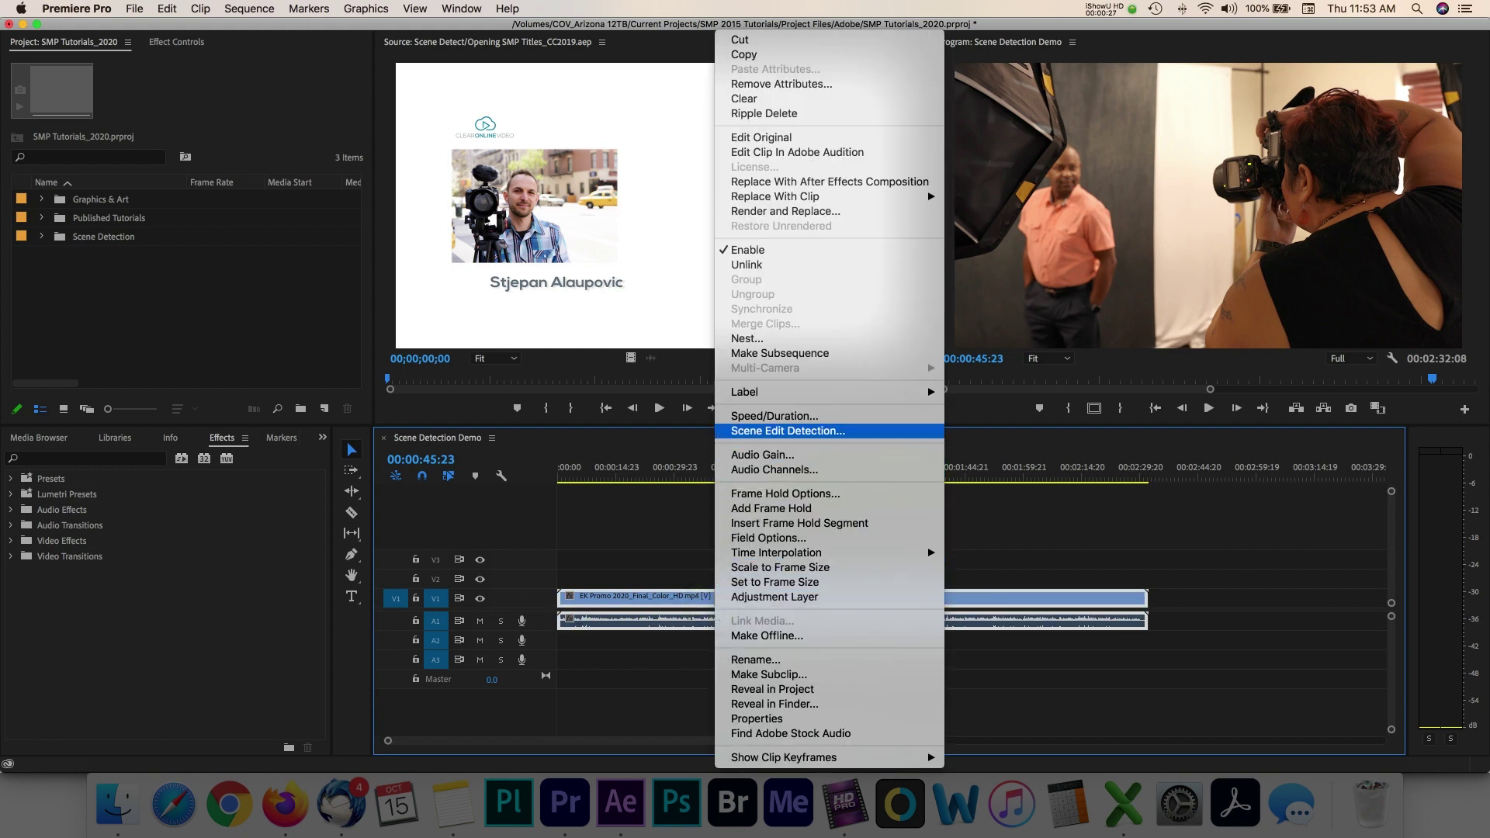
{"action": "left_click", "coordinate": [757, 433]}
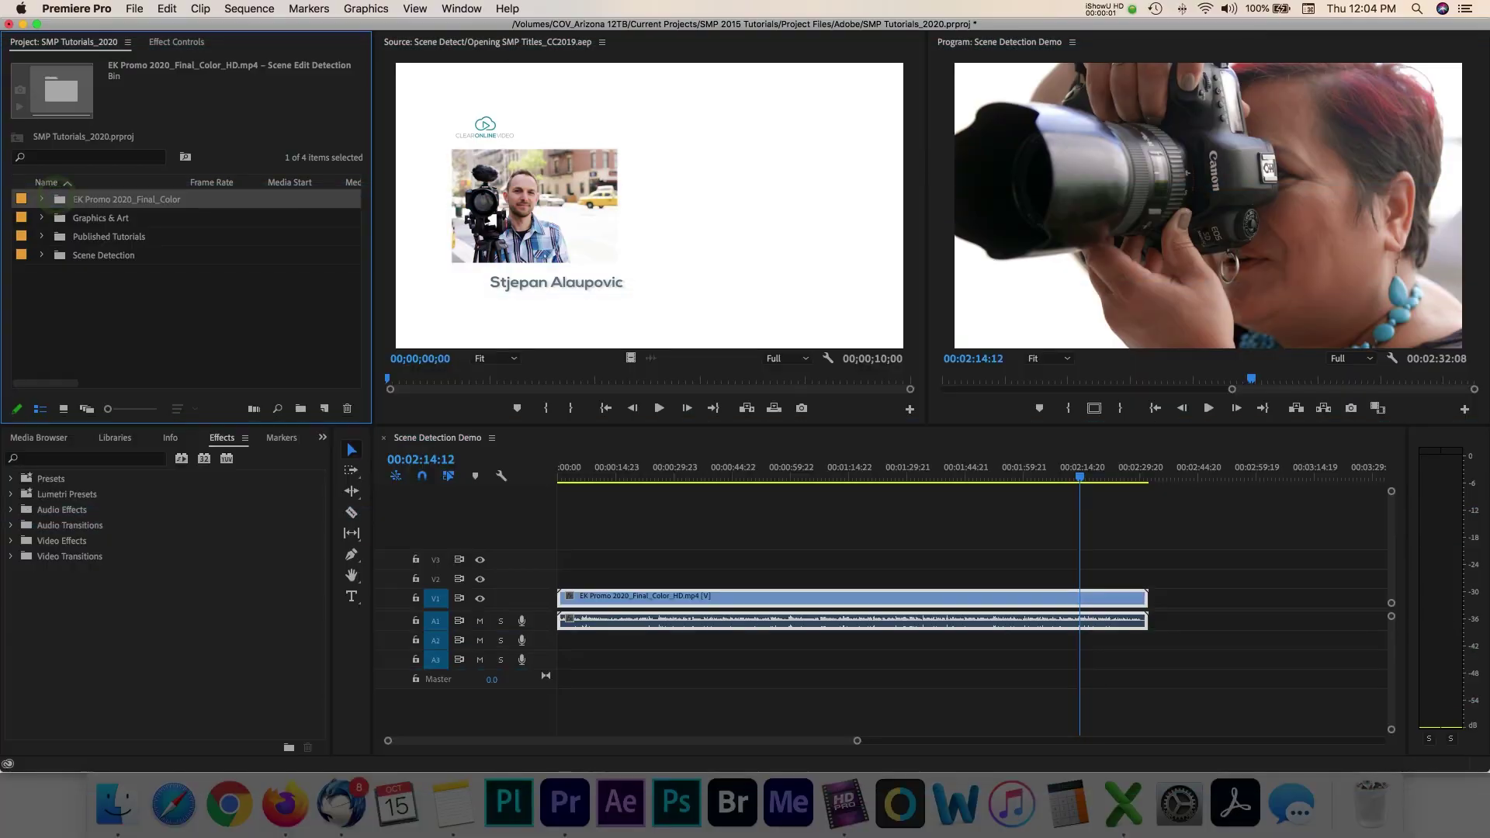
Expand the detected-subclips bin and play Subclip01 in the Source Monitor
{"action": "left_click", "coordinate": [41, 201]}
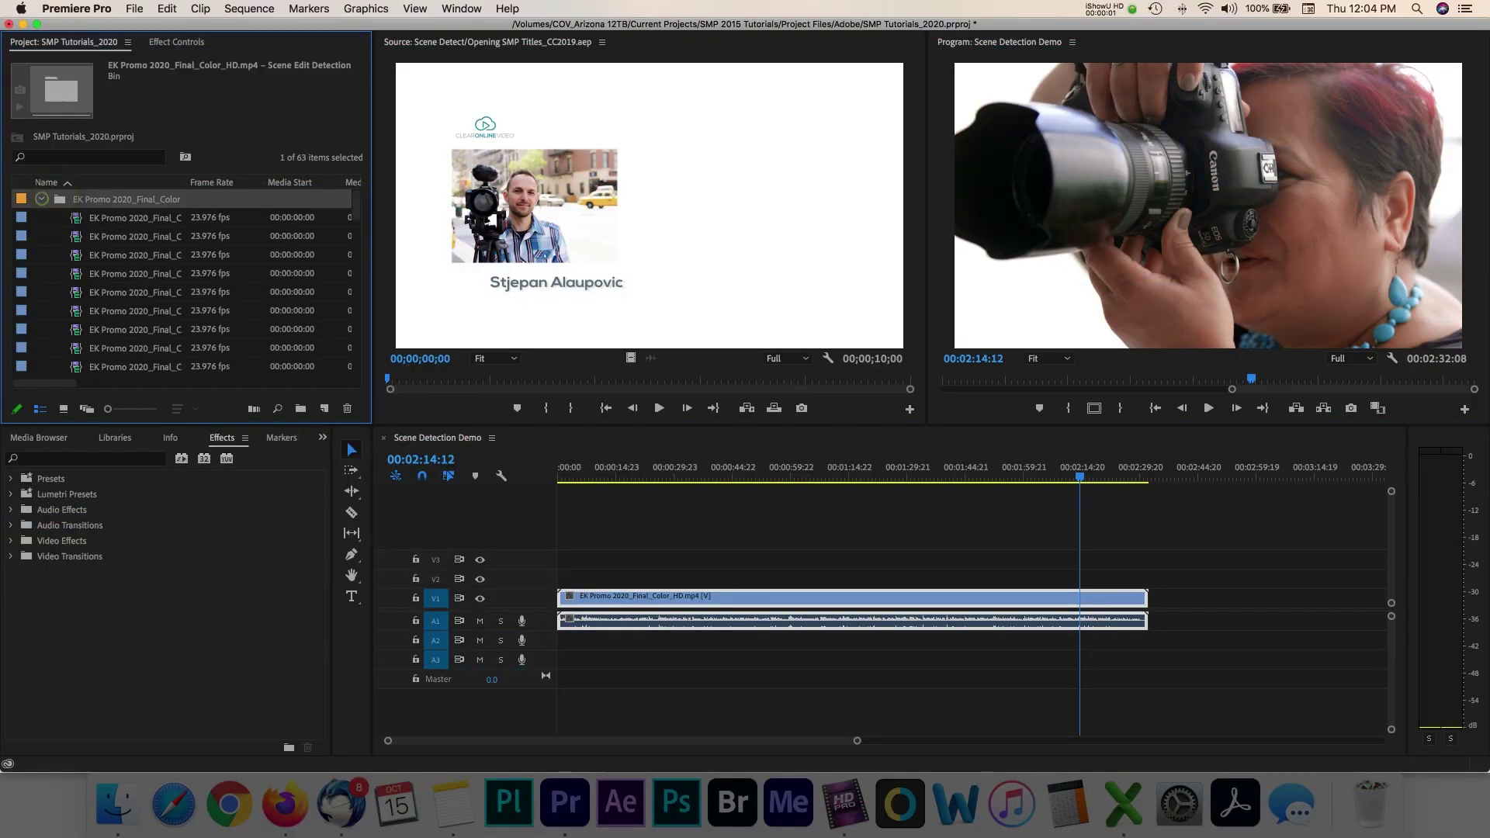
{"action": "left_click", "coordinate": [83, 218]}
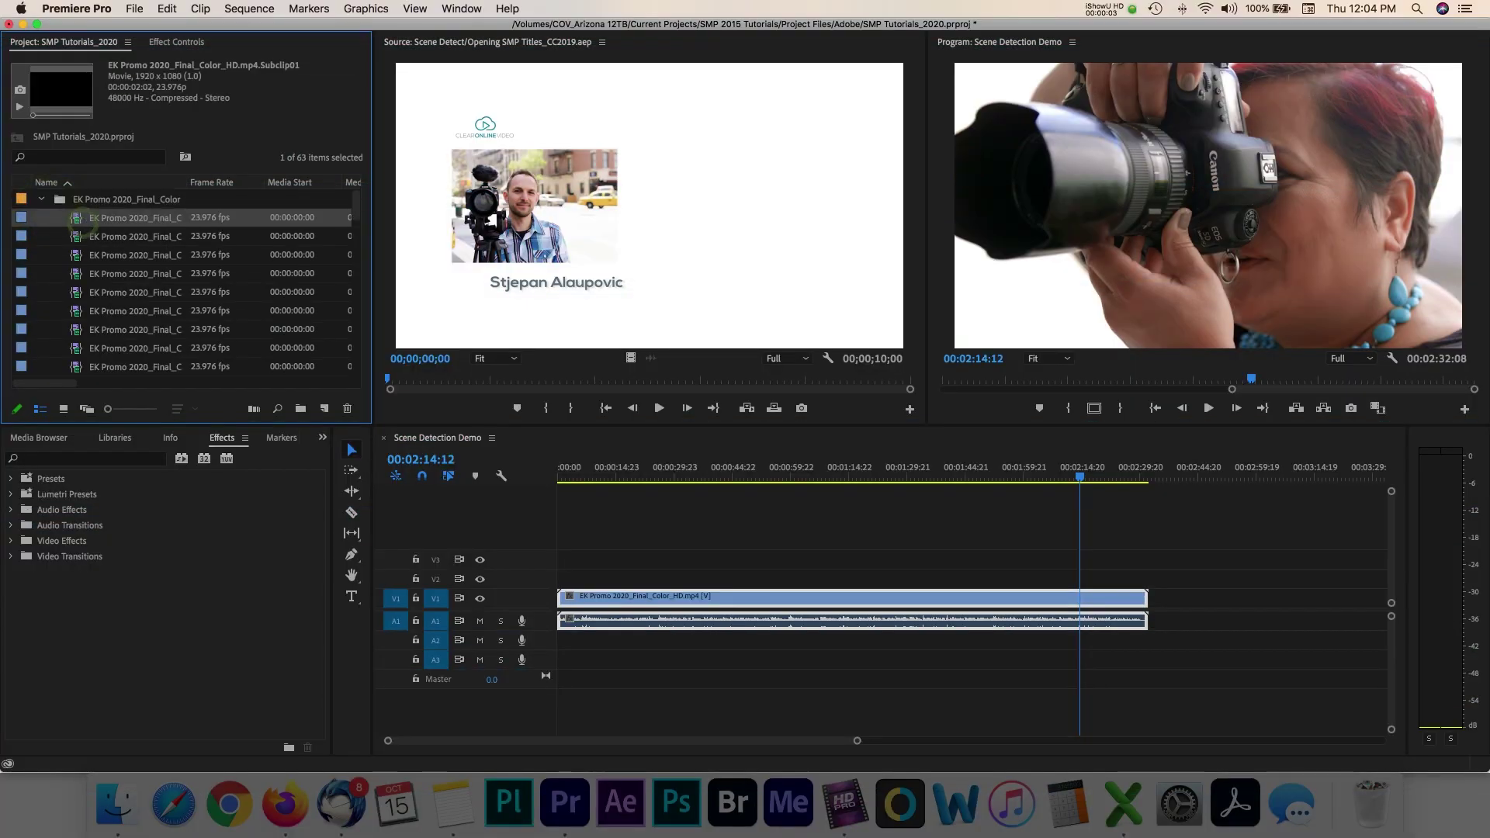
{"action": "double_click", "coordinate": [77, 219]}
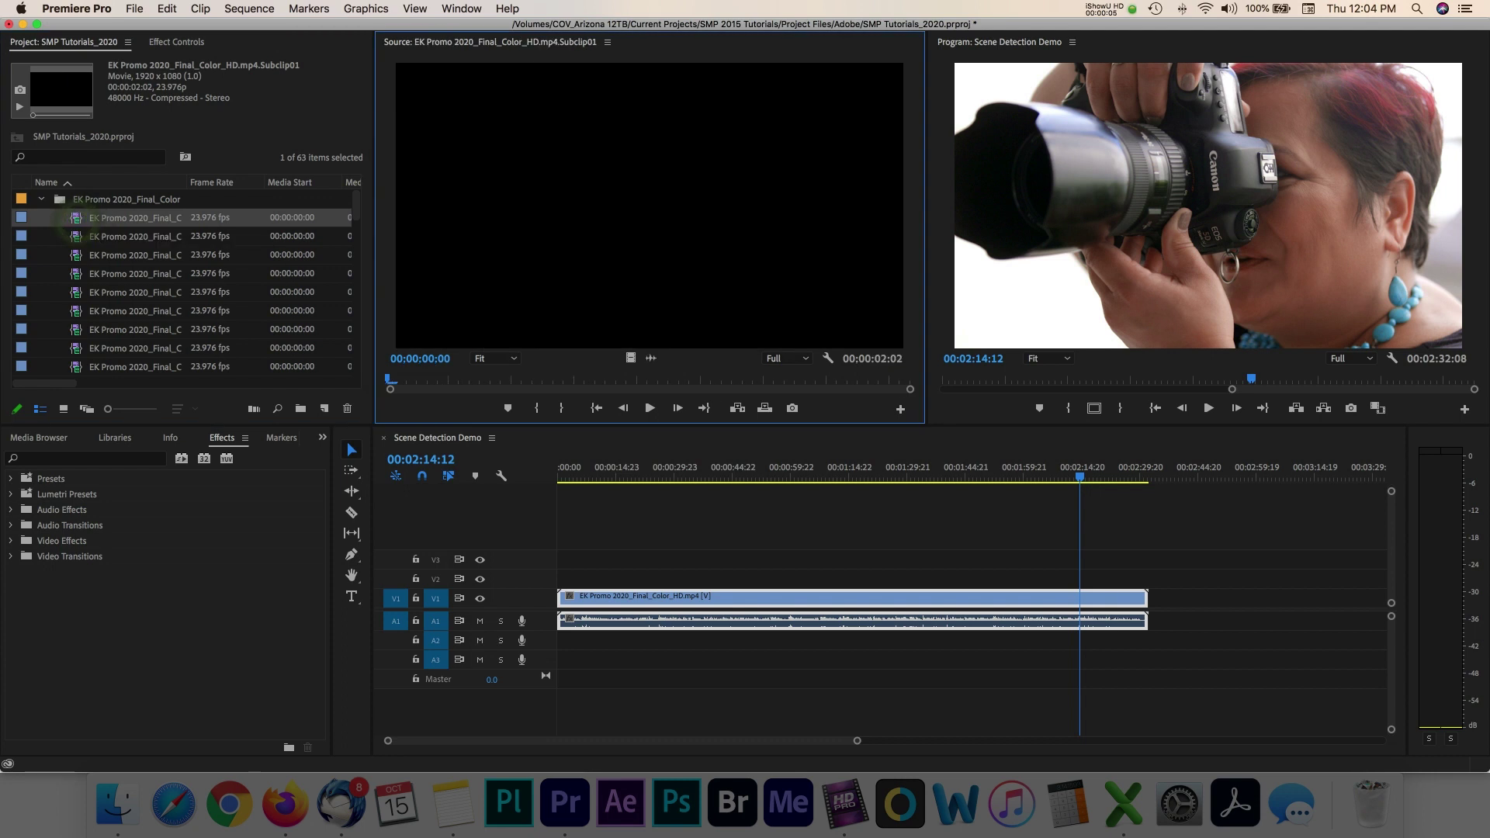
{"action": "key", "text": "space"}
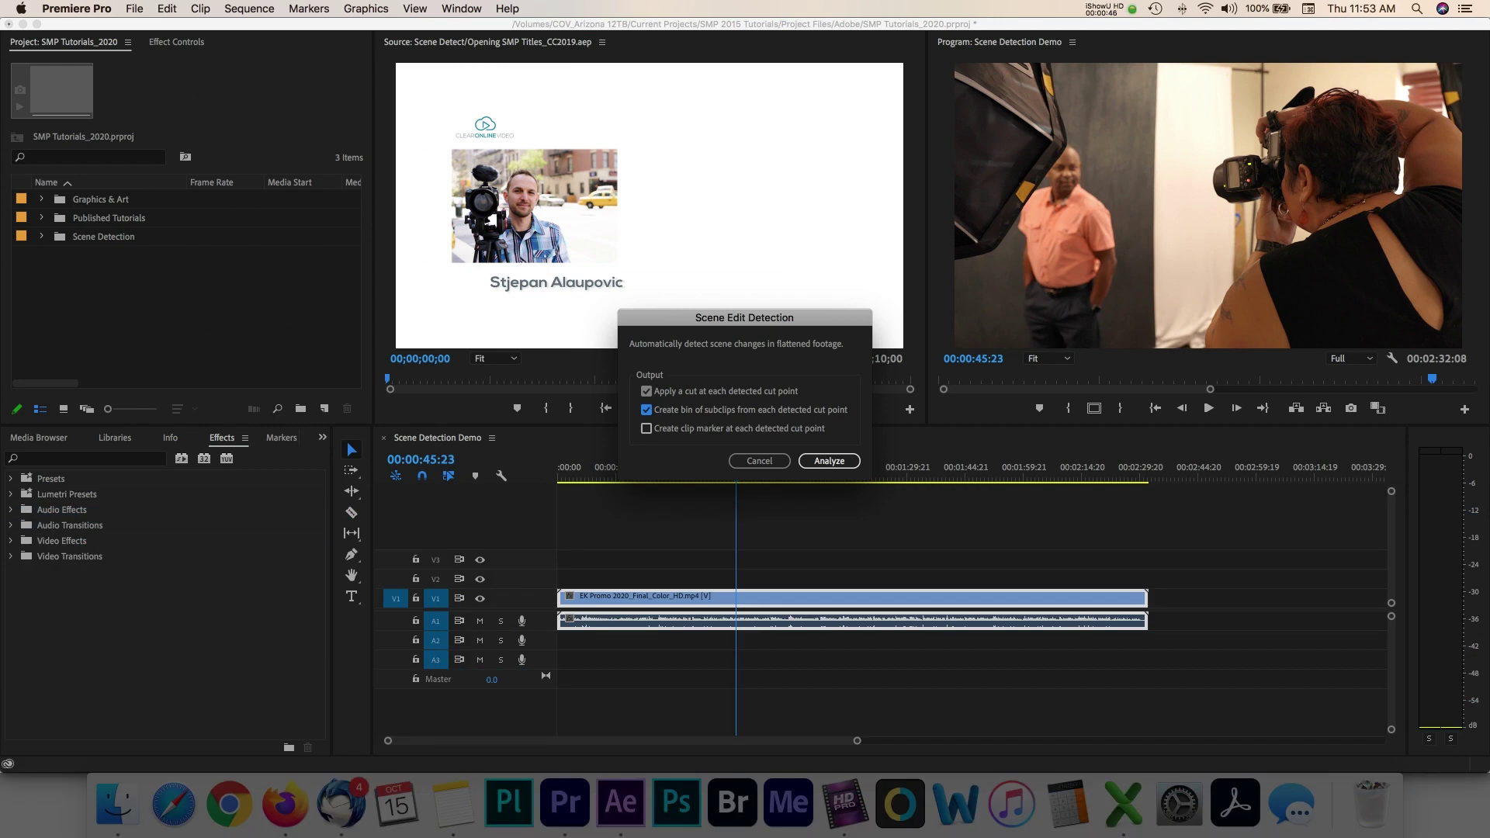
Analyze the promo clip with only Apply a cut enabled, no clip markers or subclip bin
{"action": "left_click", "coordinate": [646, 429]}
{"action": "left_click", "coordinate": [646, 429]}
{"action": "left_click", "coordinate": [646, 410]}
{"action": "left_click", "coordinate": [828, 462]}
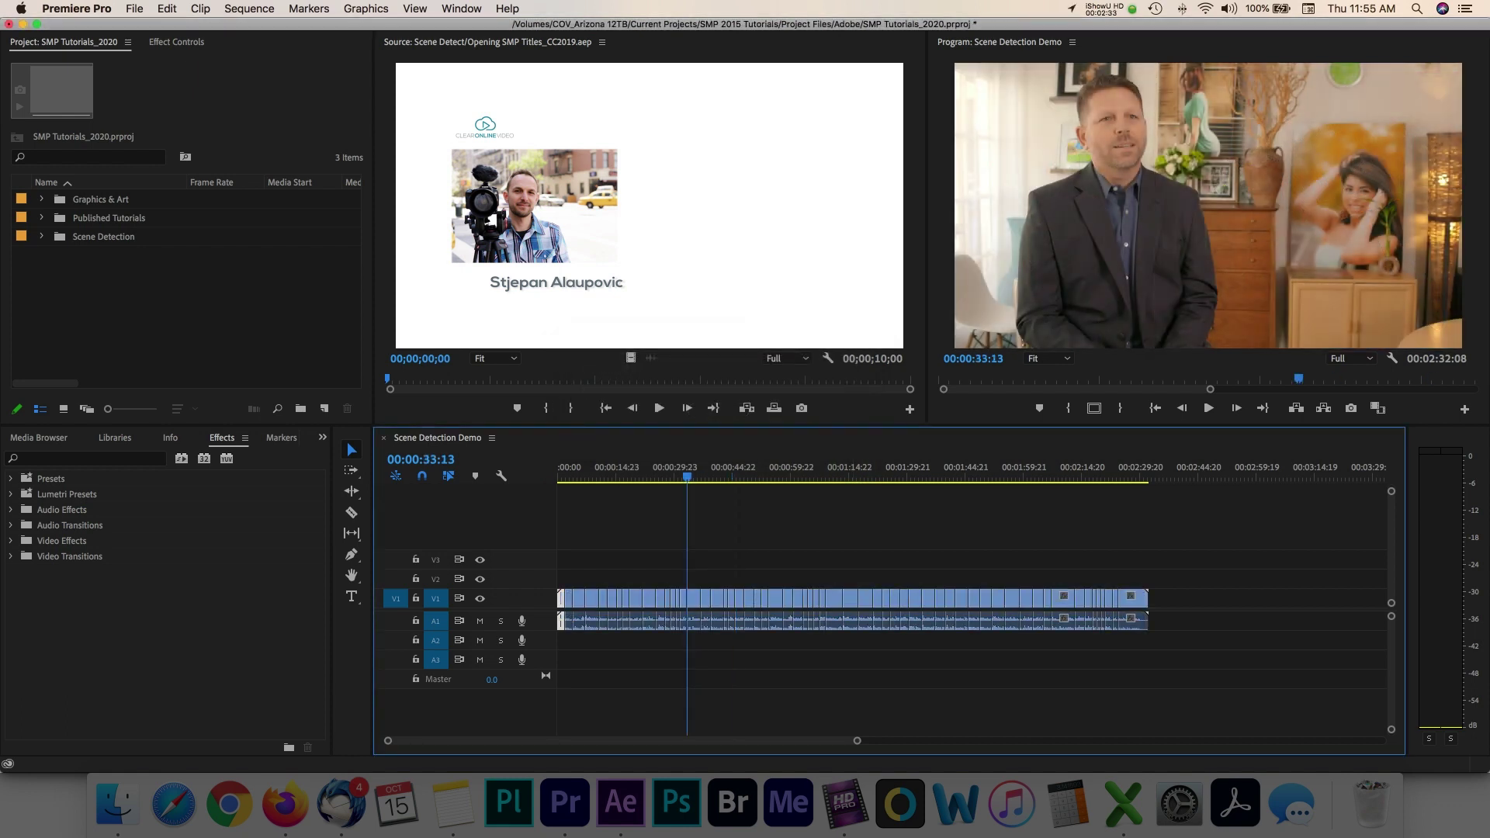
Zoom in and step back through six edit points in the newly split promo
{"action": "key", "text": "Up"}
{"action": "key", "text": "Up"}
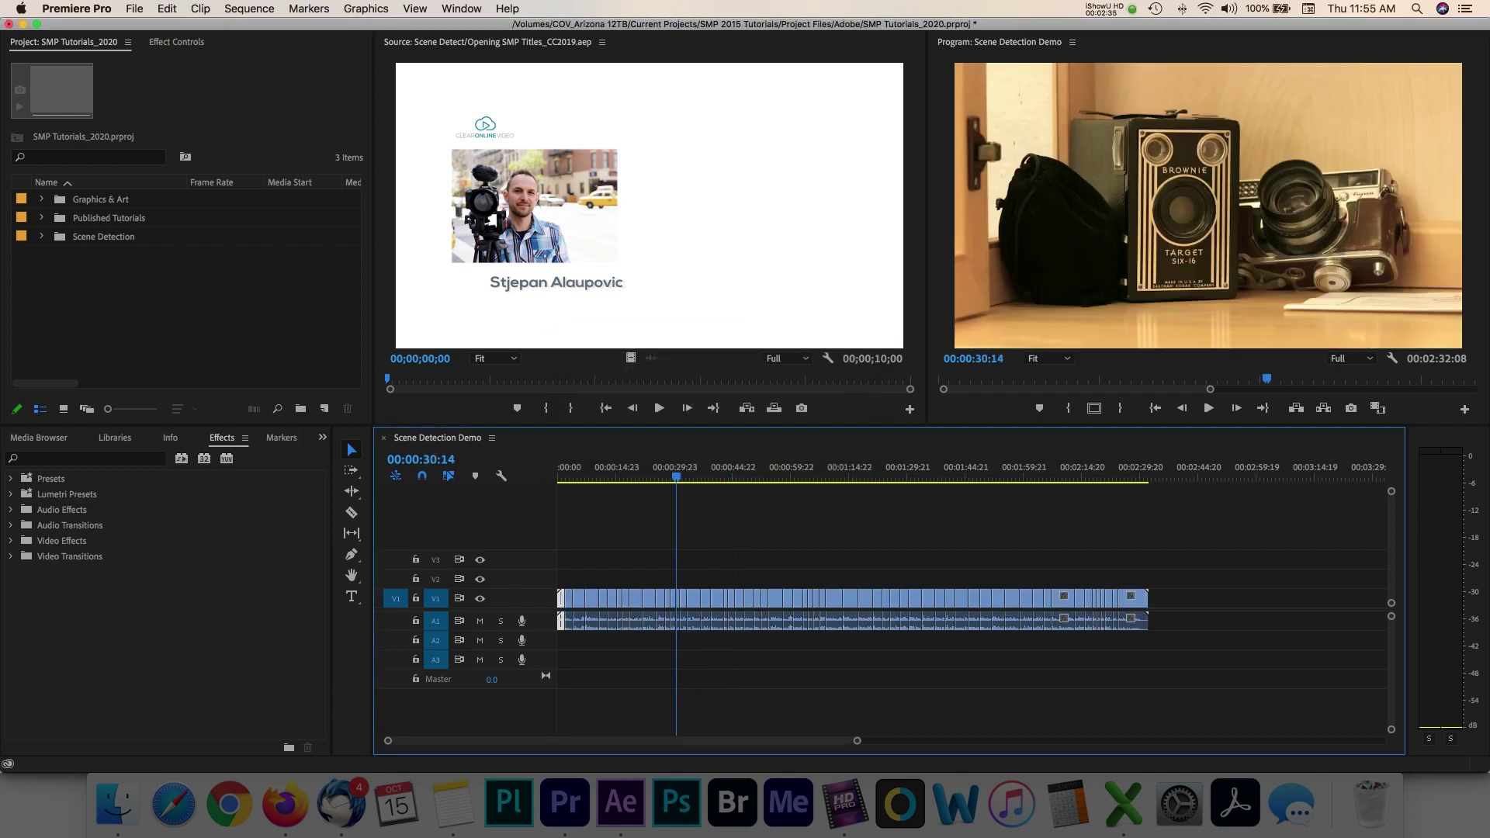
{"action": "key", "text": "Up"}
{"action": "key", "text": "Up"}
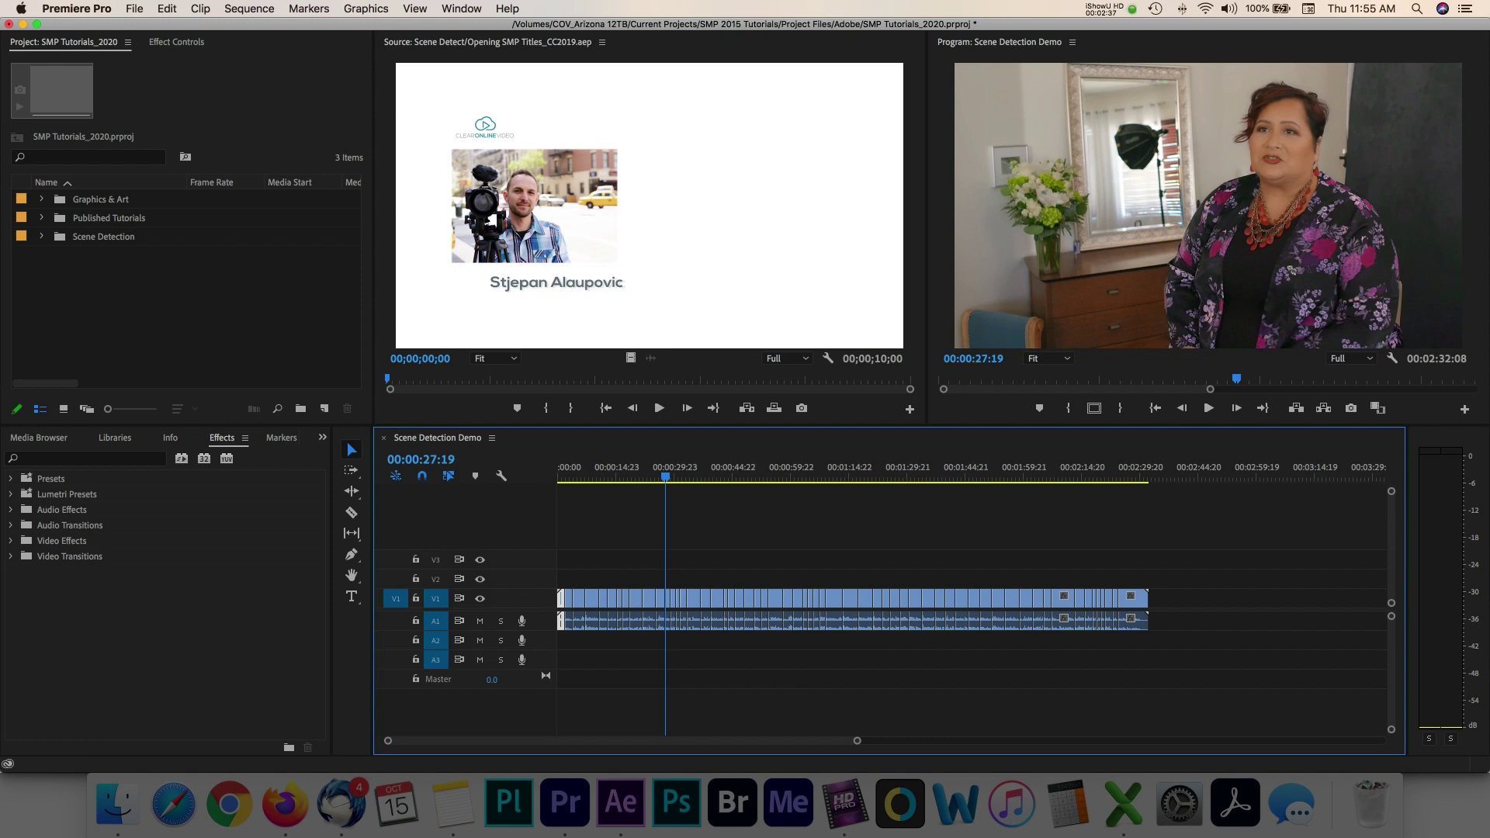
{"action": "key", "text": "equal"}
{"action": "key", "text": "equal"}
{"action": "key", "text": "equal"}
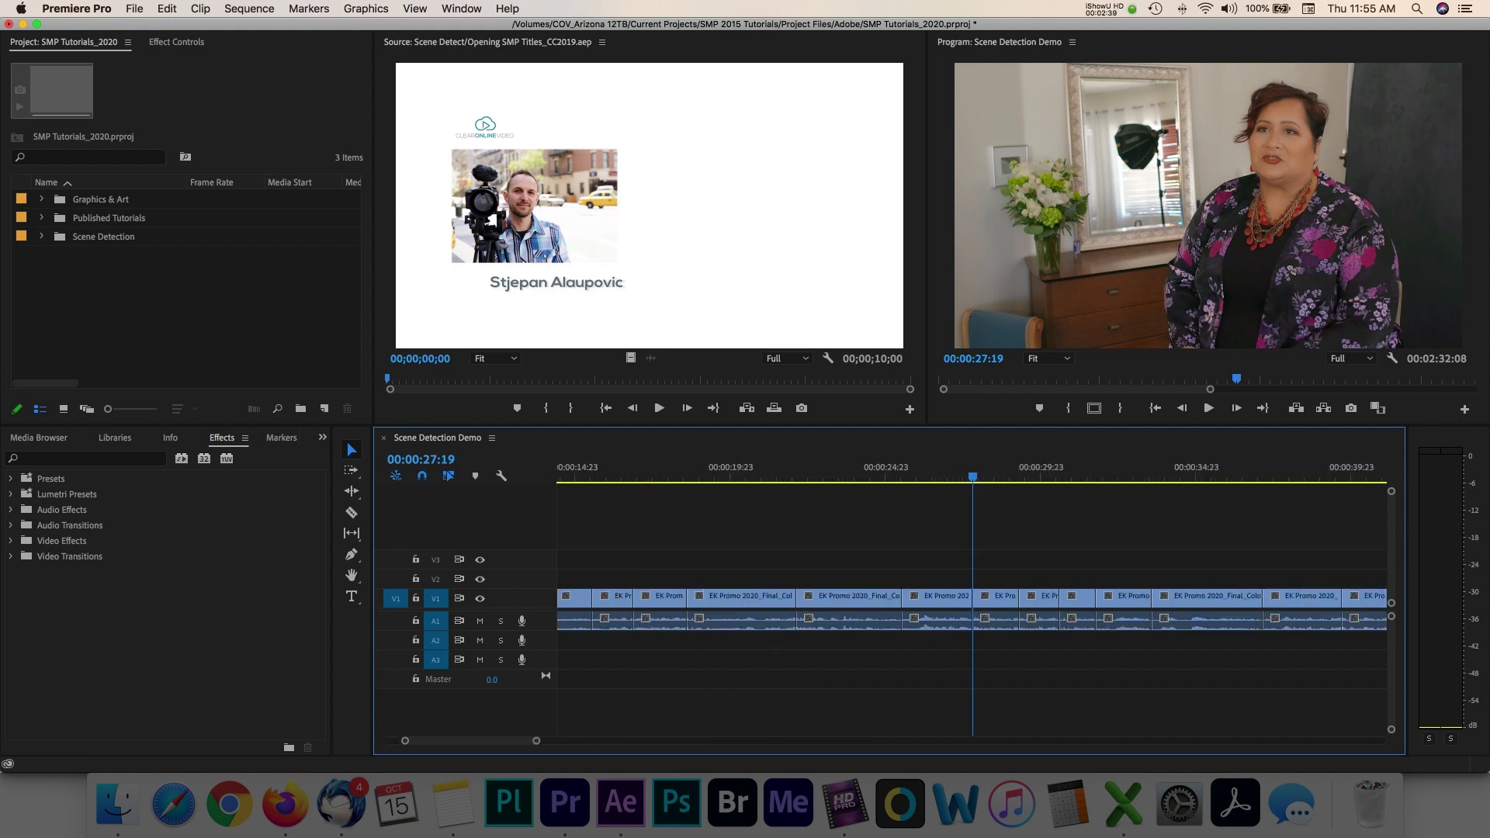
{"action": "key", "text": "Up"}
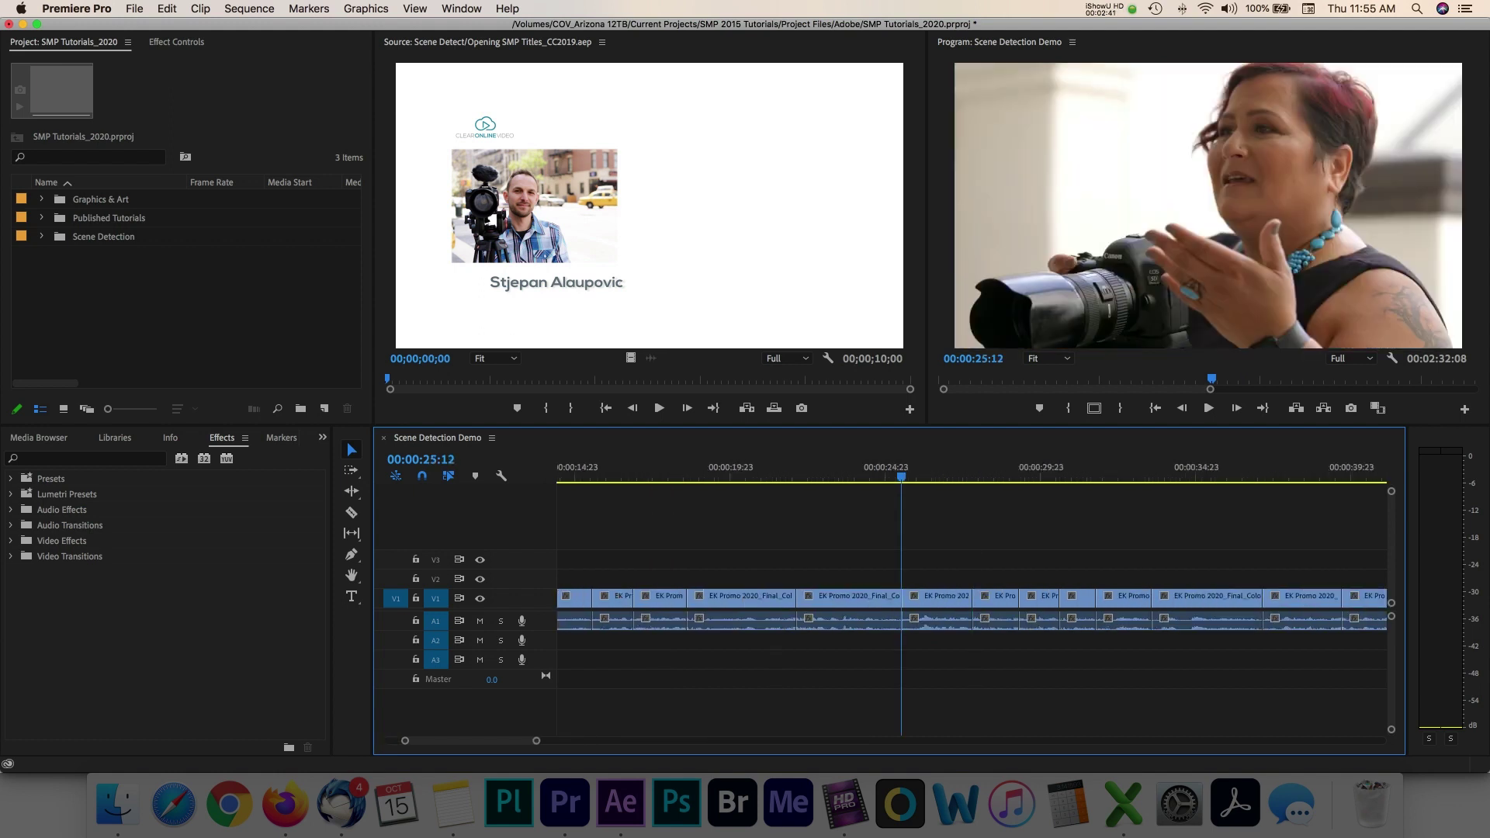
{"action": "key", "text": "Up"}
{"action": "key", "text": "Up"}
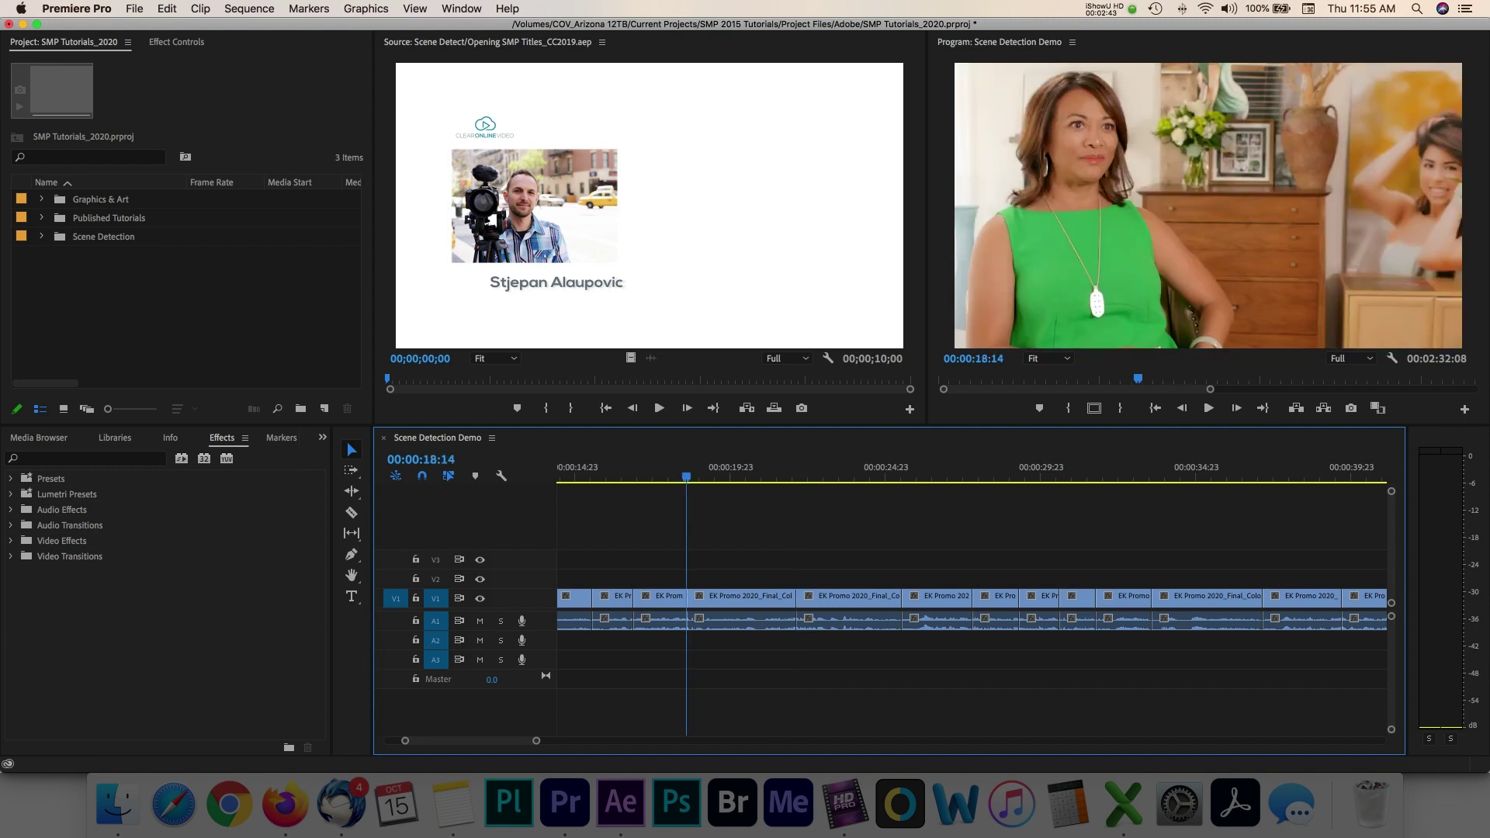
{"action": "key", "text": "Up"}
{"action": "key", "text": "Up"}
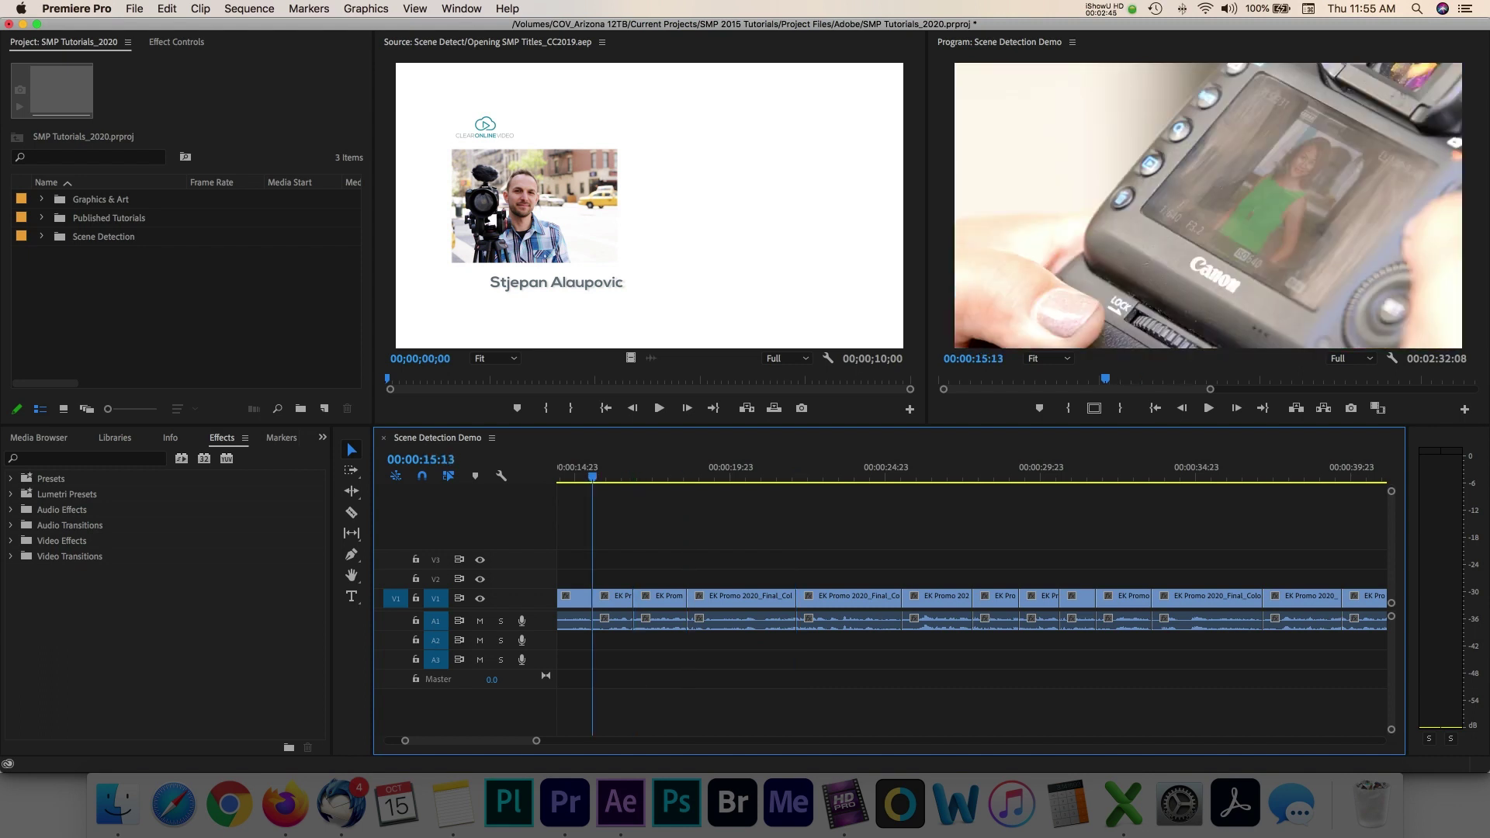
{"action": "key", "text": "Up"}
{"action": "key", "text": "Up"}
{"action": "key", "text": "Up"}
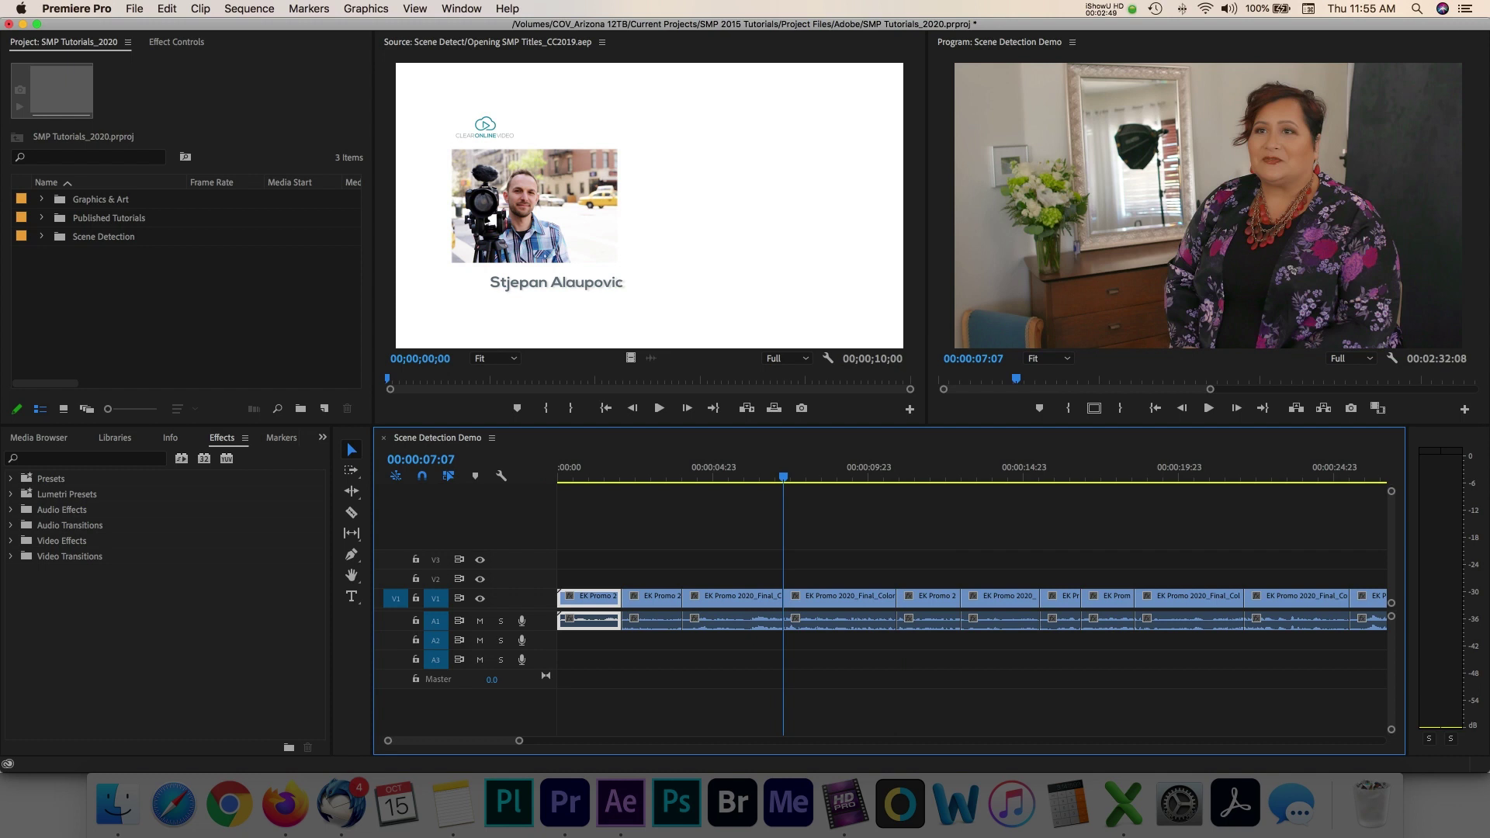
Zoom out to view the whole sequence, zoom back in, and play it
{"action": "key", "text": "minus"}
{"action": "key", "text": "minus"}
{"action": "key", "text": "minus"}
{"action": "key", "text": "minus"}
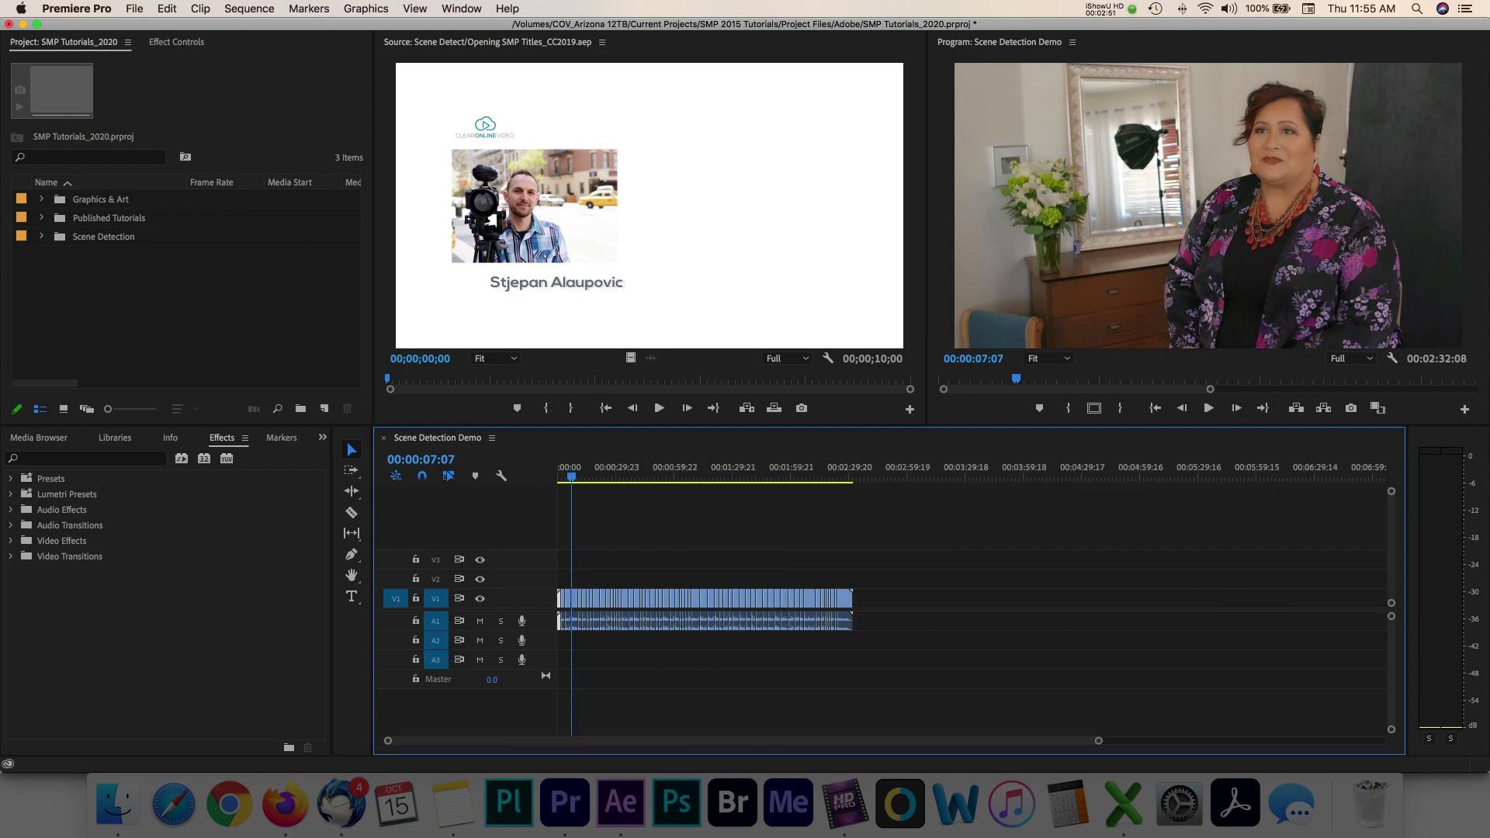
{"action": "key", "text": "equal"}
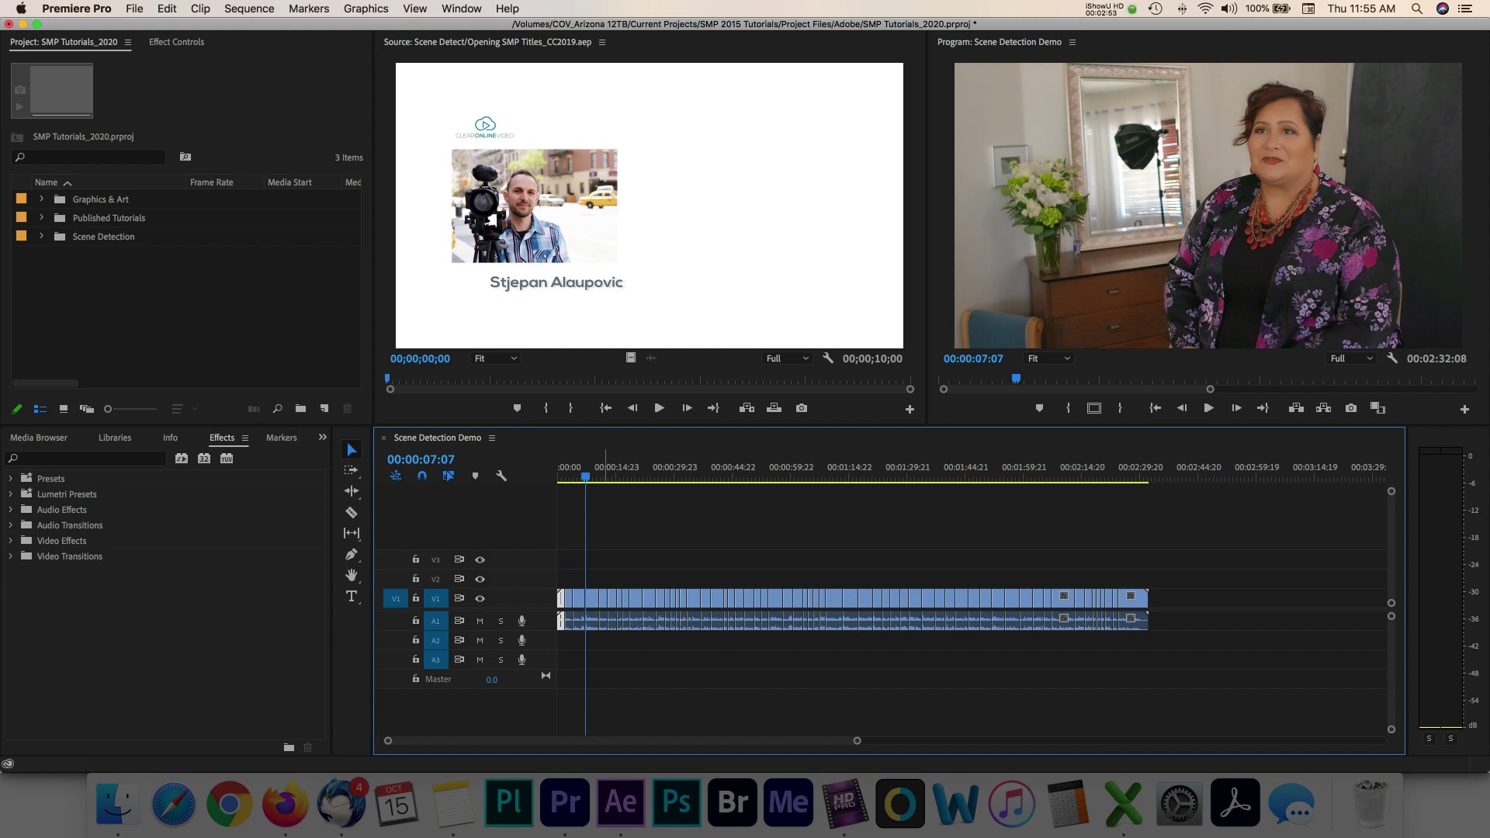
{"action": "key", "text": "l"}
{"action": "key", "text": "l"}
{"action": "key", "text": "l"}
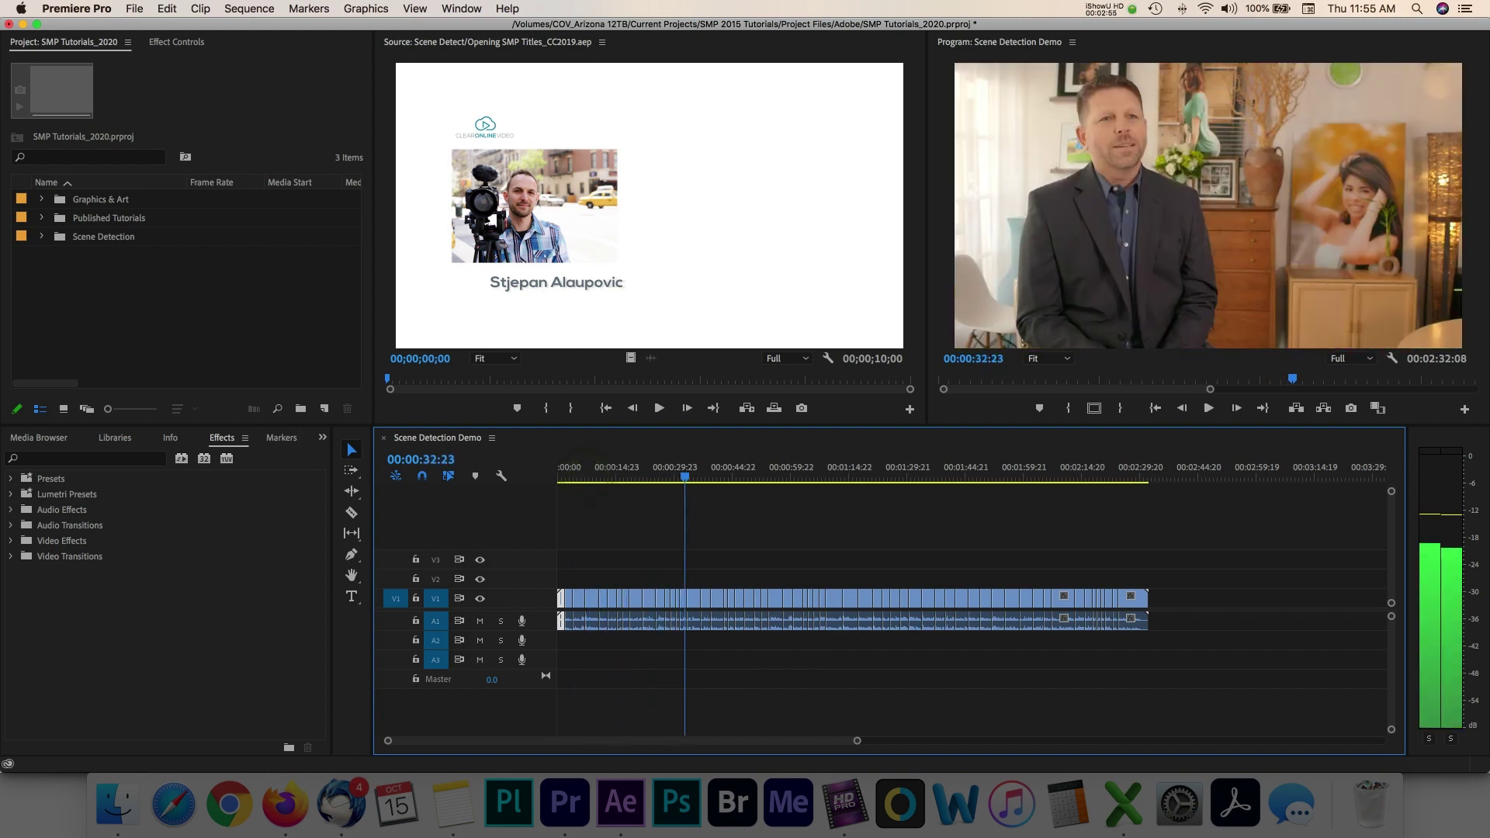